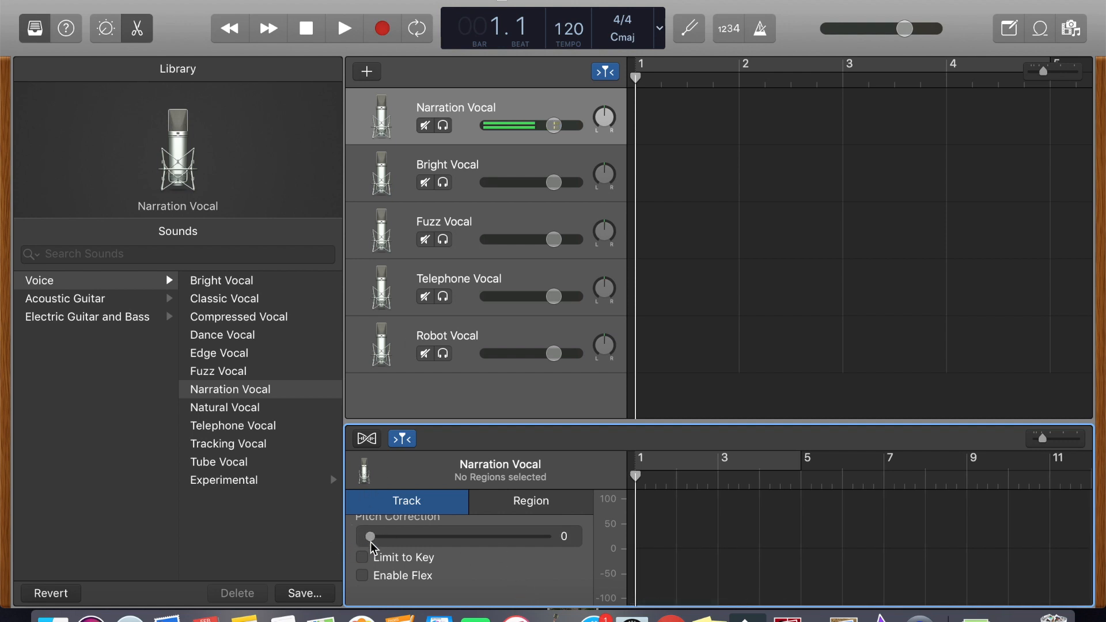
# - Switch the project window to full screen, back out of it, and into full screen again
pyautogui.click(409, 3)
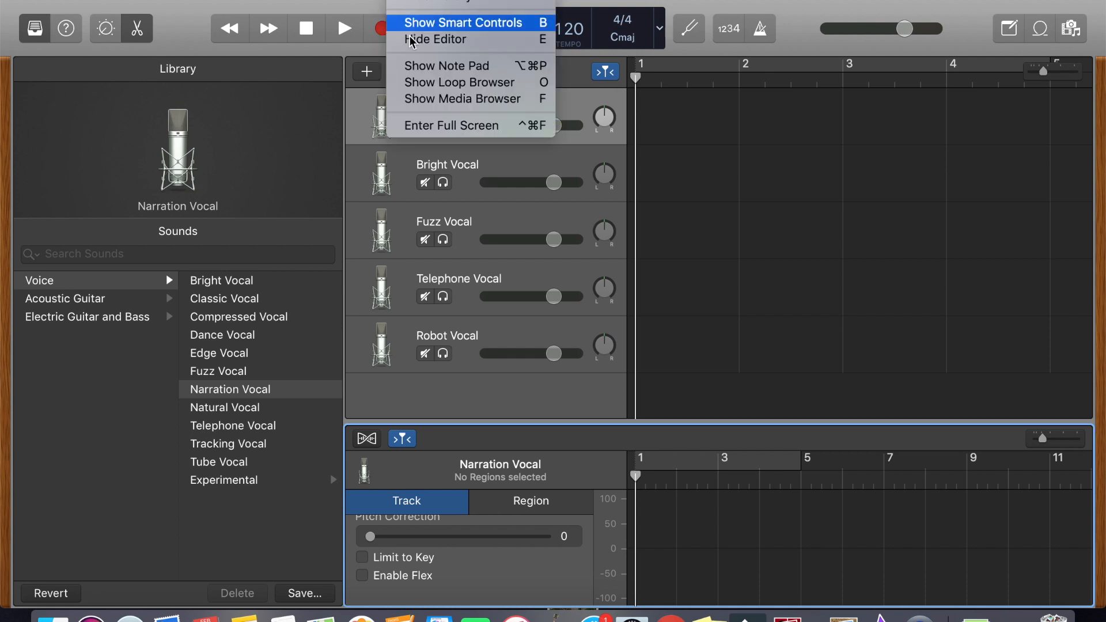
pyautogui.click(410, 128)
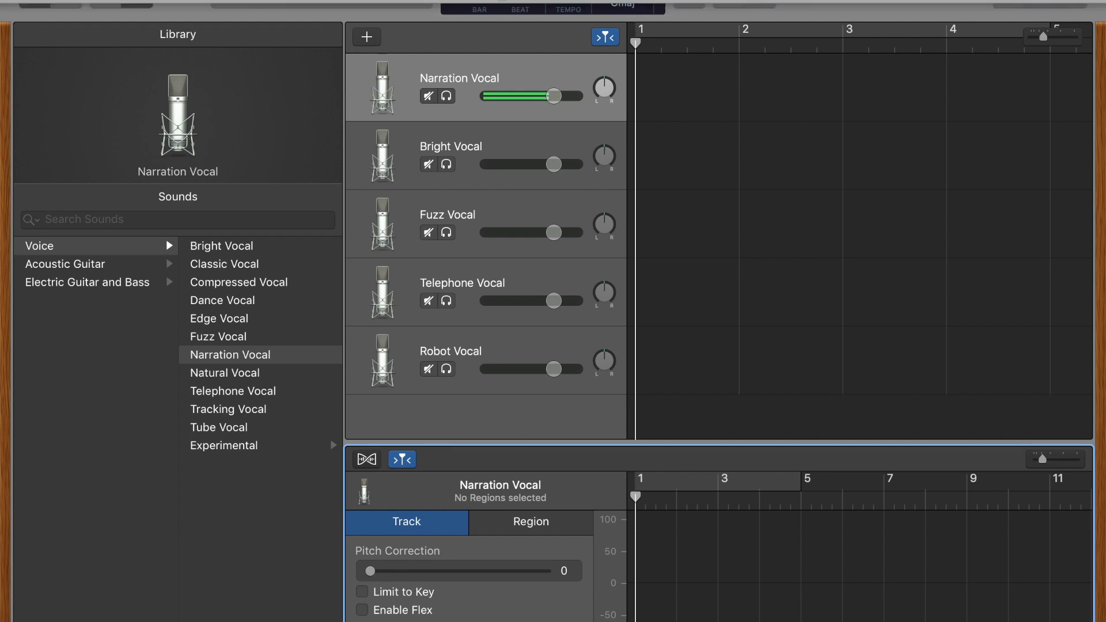
pyautogui.click(404, 1)
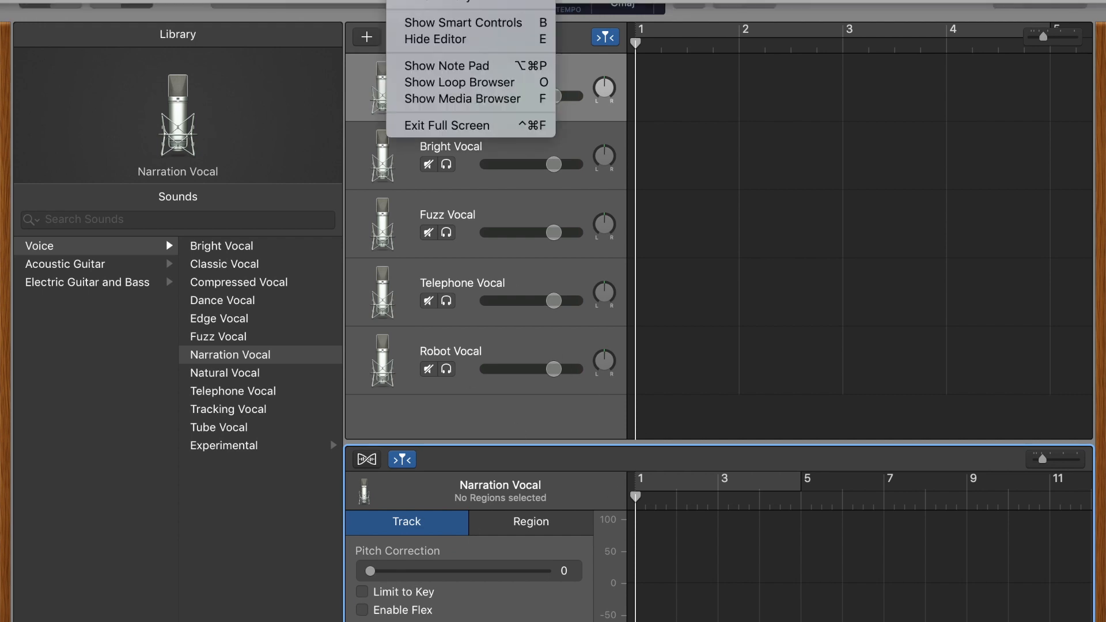
pyautogui.click(429, 125)
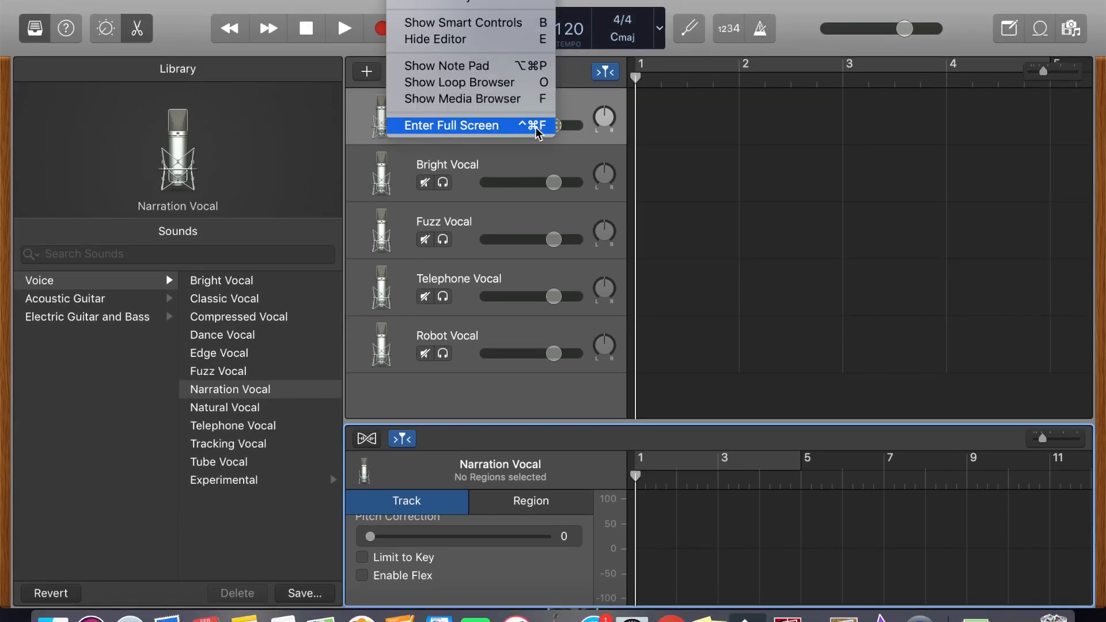
pyautogui.click(446, 126)
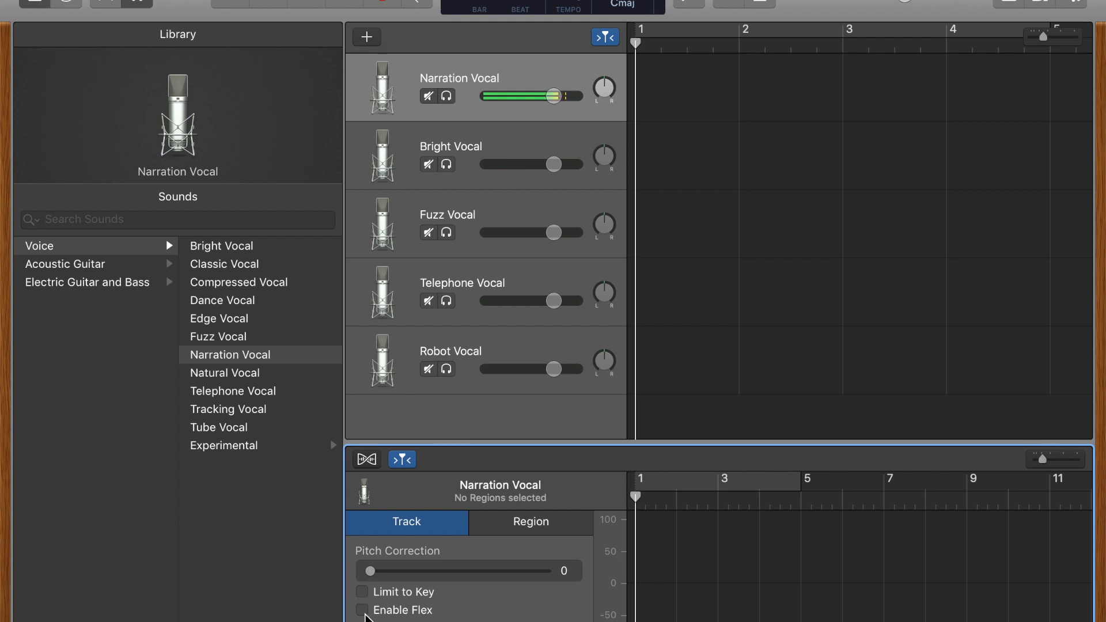
# - Try the Narration Vocal track's pitch correction at 100 with Limit to Key and Enable Flex, reset these settings, and exit full screen
pyautogui.moveTo(370, 571); pyautogui.dragTo(632, 575)
pyautogui.click(363, 610)
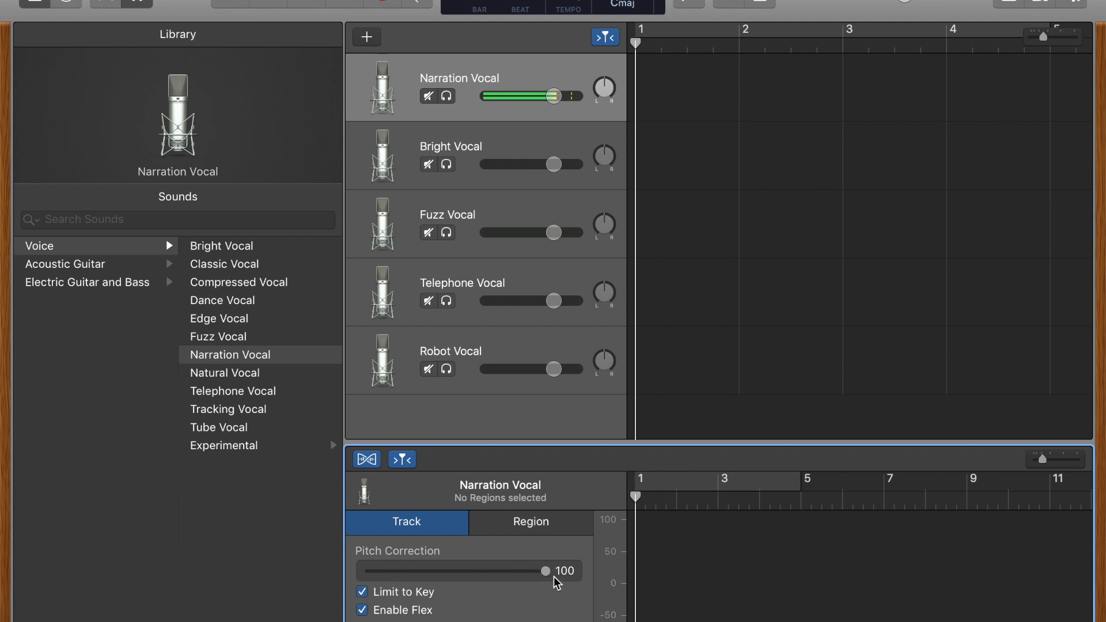
pyautogui.moveTo(546, 570); pyautogui.dragTo(326, 574)
pyautogui.click(362, 611)
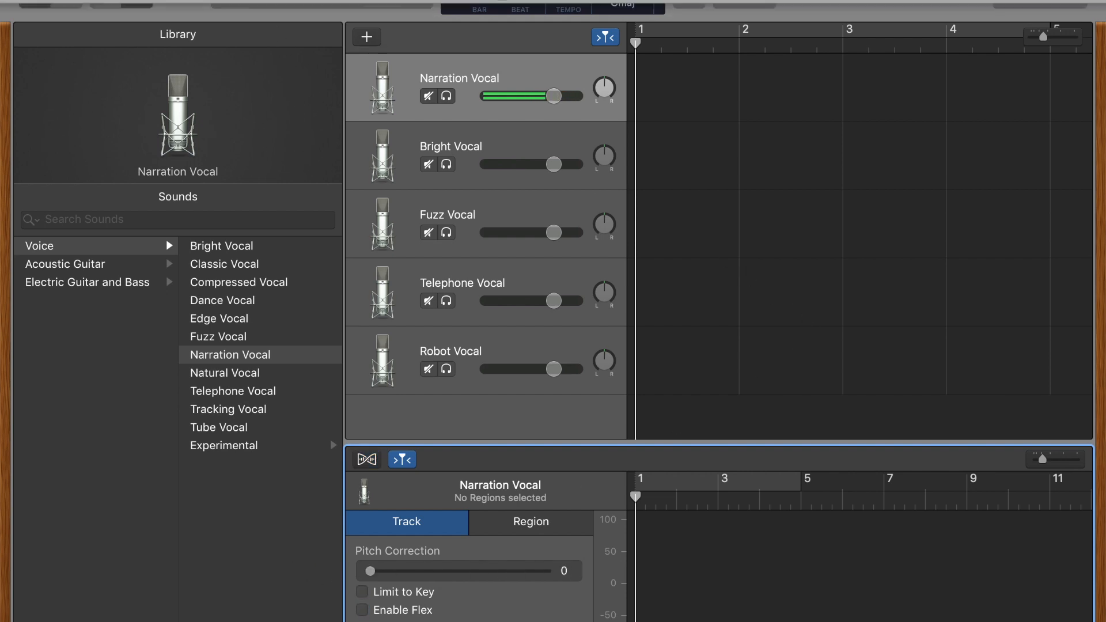
pyautogui.click(406, 1)
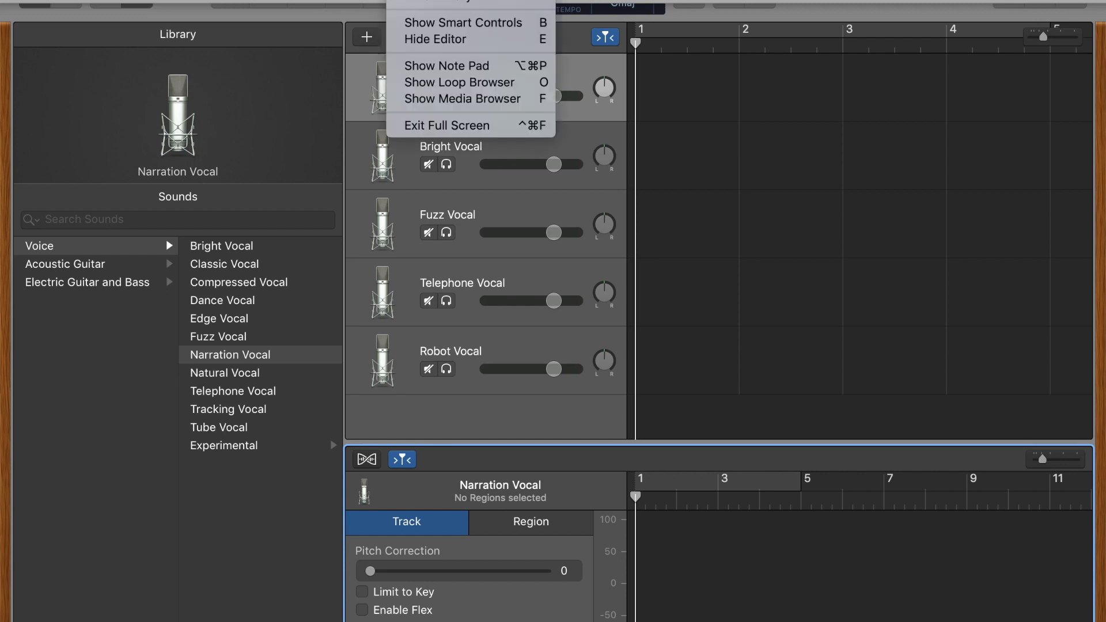
pyautogui.click(409, 122)
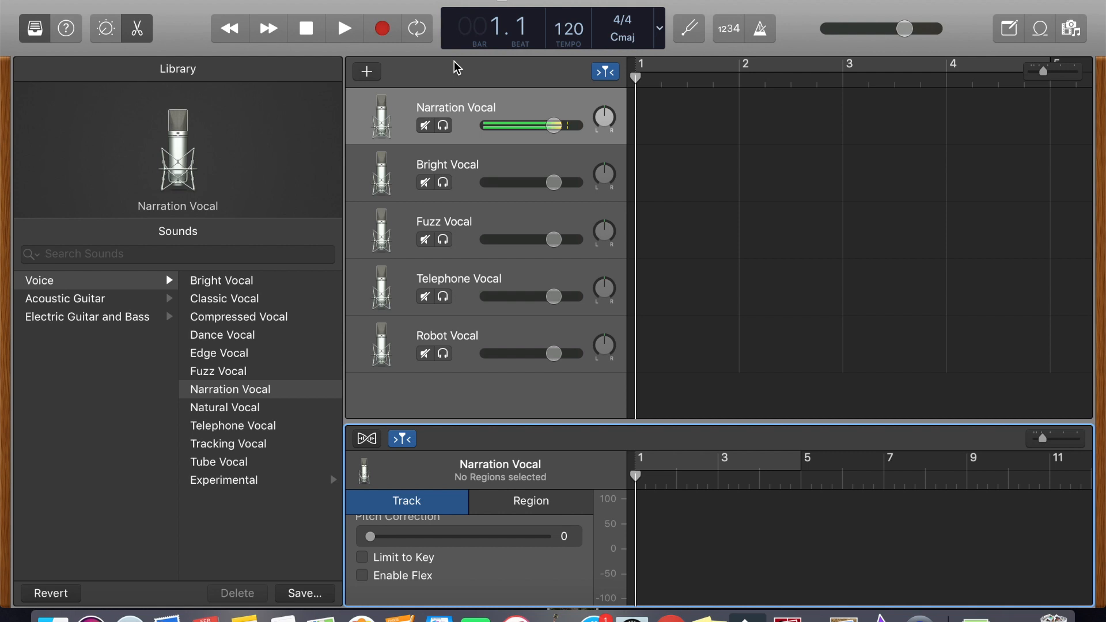
# - Save the project as "Tutorial Video" in the GarageBand folder
pyautogui.press('super+s')
pyautogui.write('Tutorial Video')
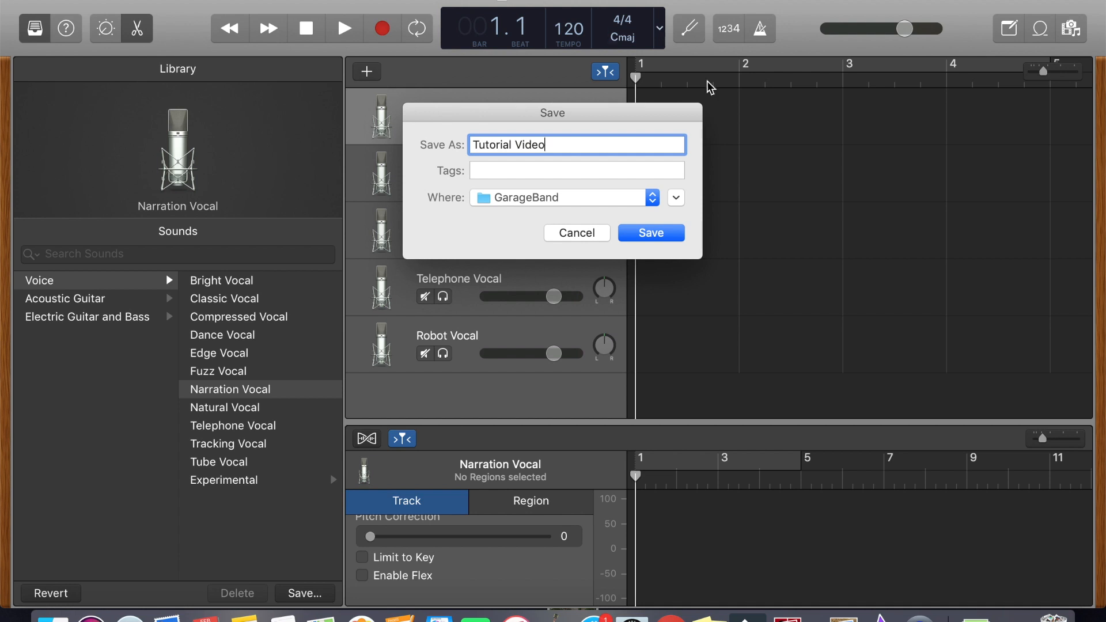
pyautogui.click(634, 233)
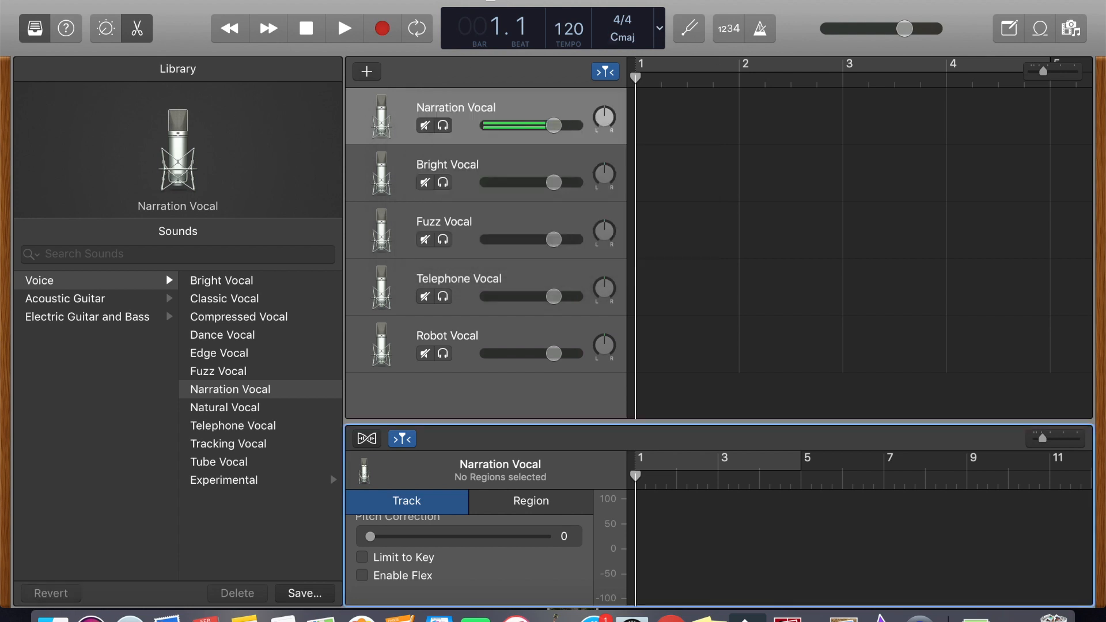
# - Record a vocal take on the Narration Vocal track from bar 1 to about bar 16
pyautogui.click(464, 101)
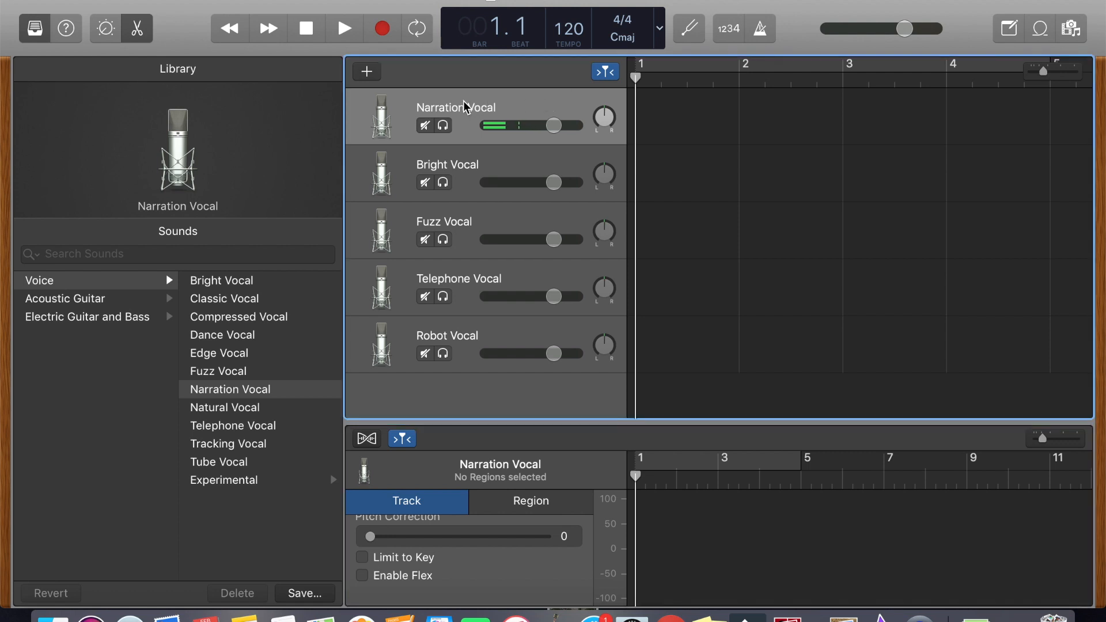
pyautogui.click(382, 28)
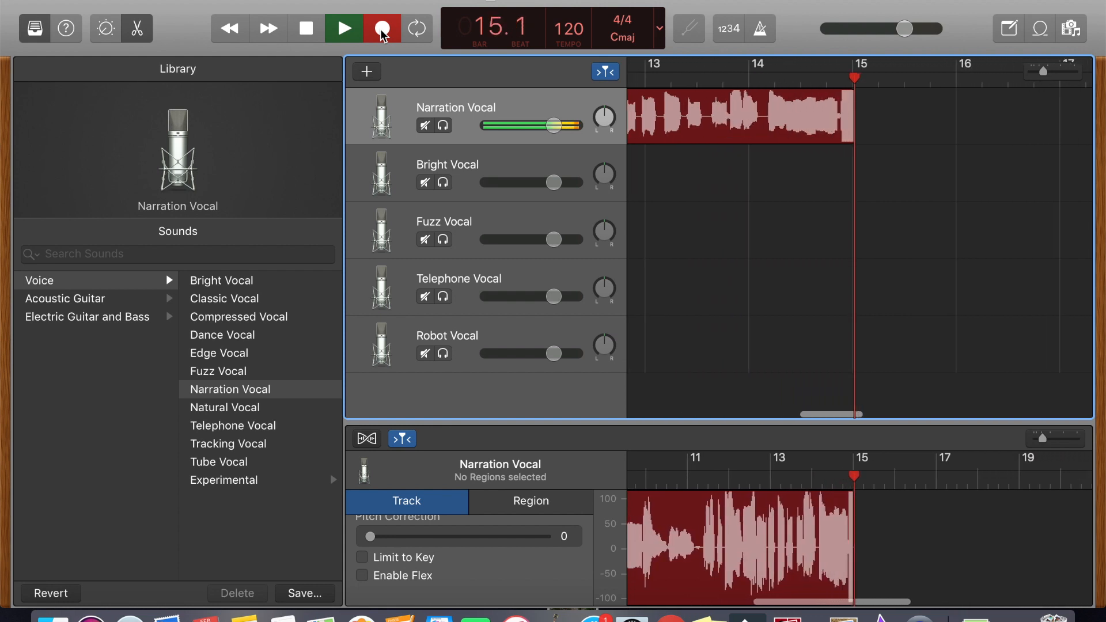
pyautogui.press('space')
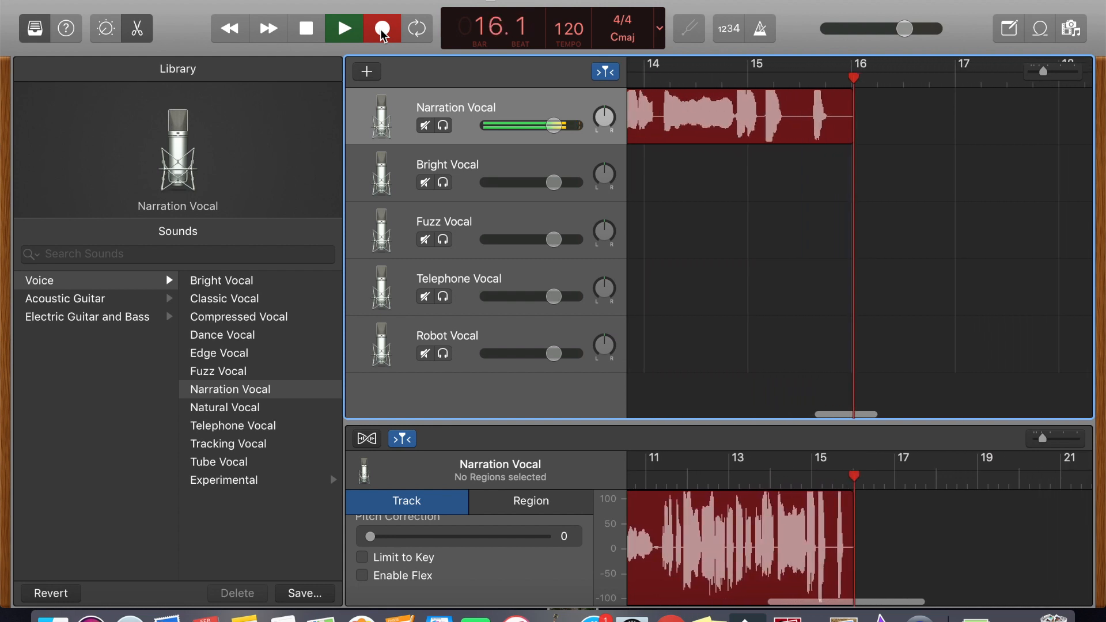
# - Play the recorded vocal take from the beginning to its end and return the playhead to the start
pyautogui.press('Return')
pyautogui.press('space')
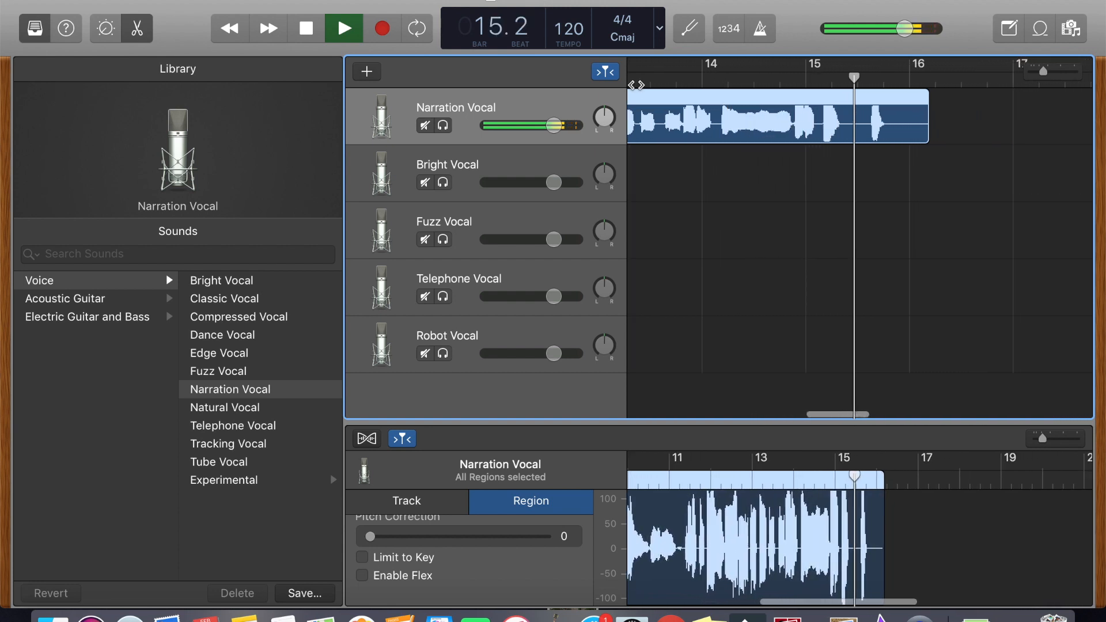
pyautogui.press('space')
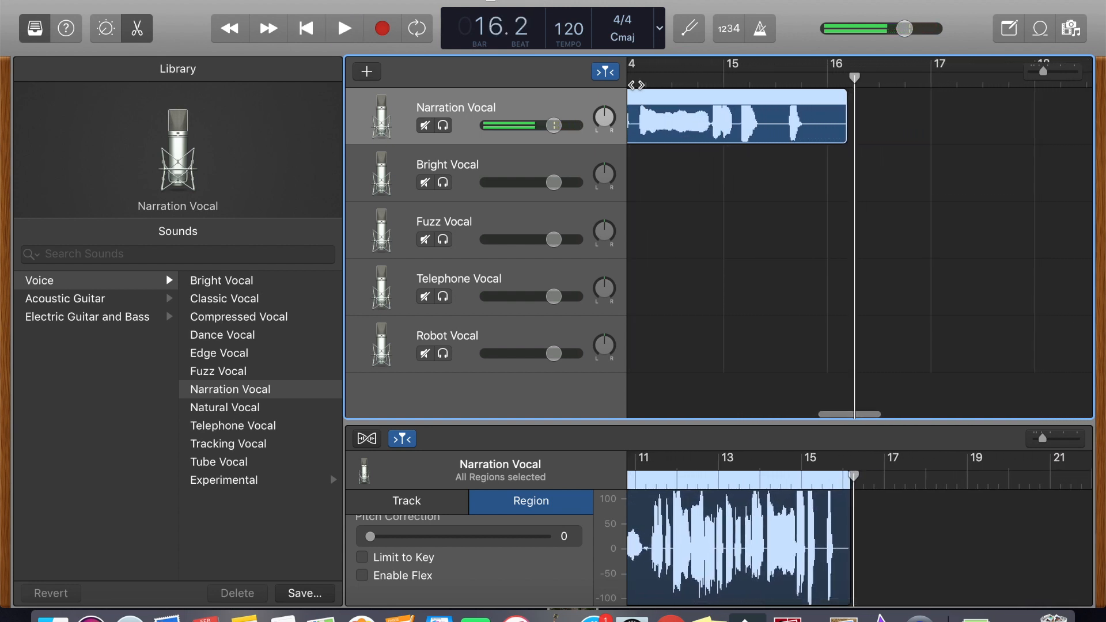
pyautogui.press('Return')
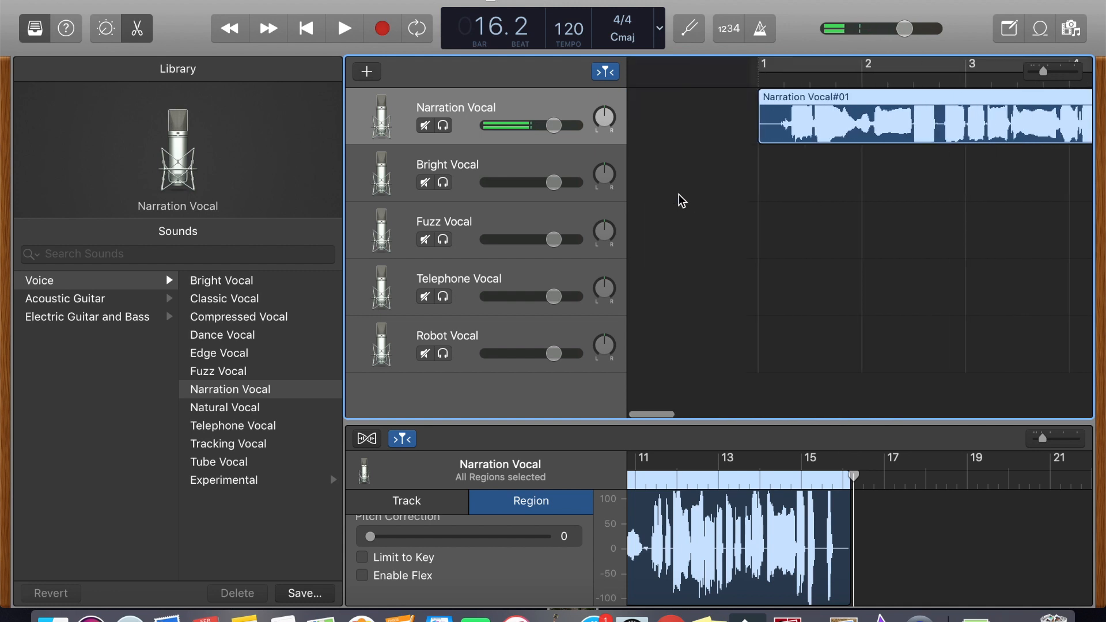
# - Look through the available project keys and time signatures
pyautogui.click(628, 42)
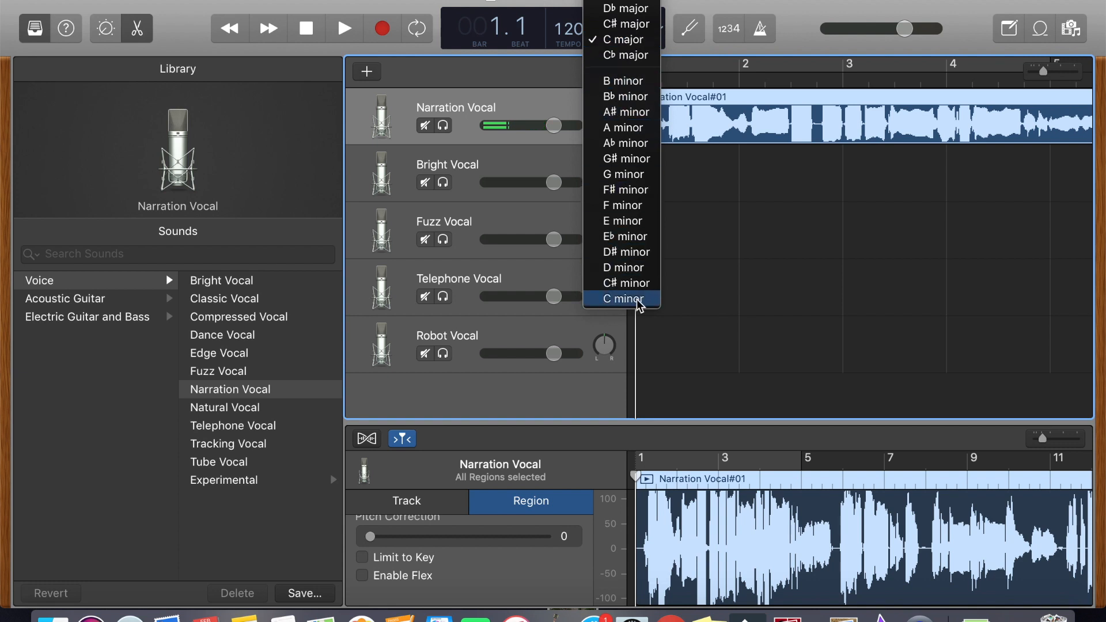
pyautogui.moveTo(633, 1)
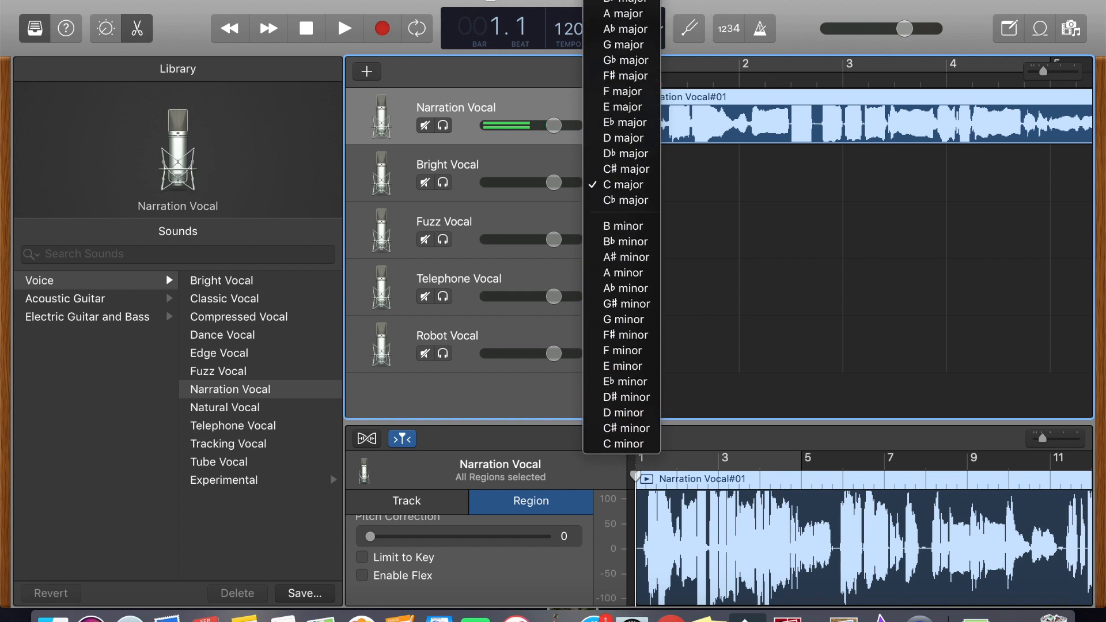
pyautogui.click(710, 237)
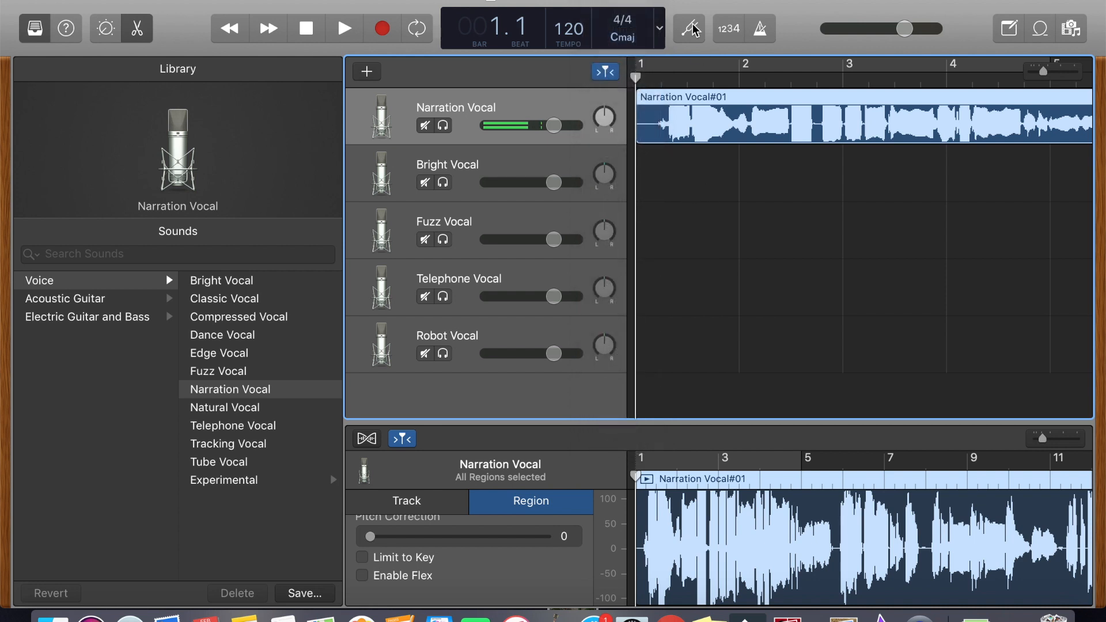
pyautogui.click(627, 25)
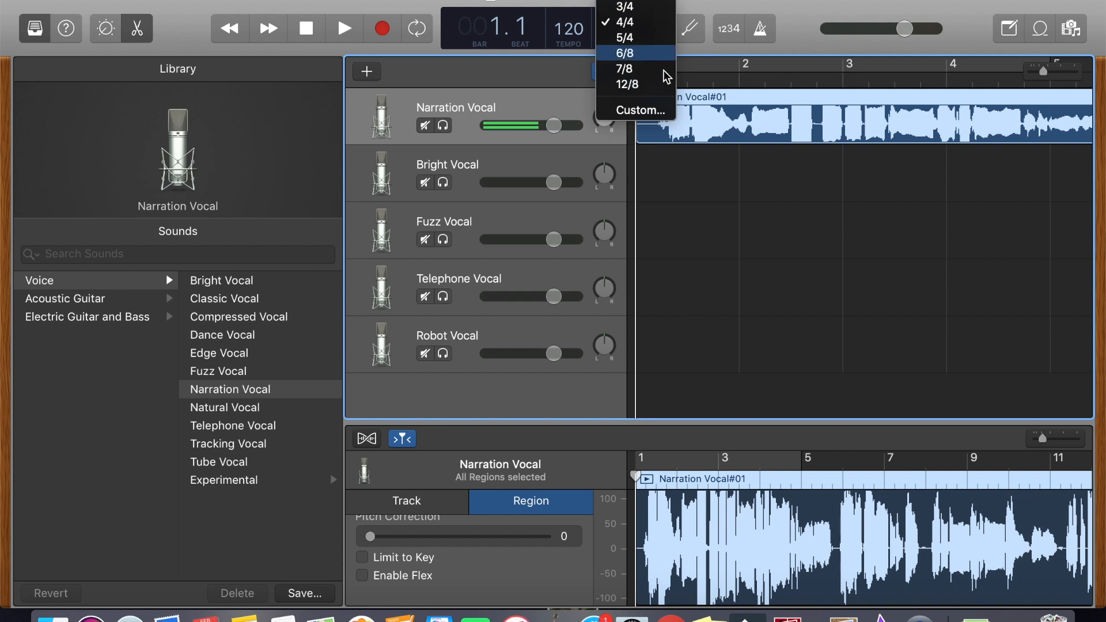
pyautogui.click(675, 189)
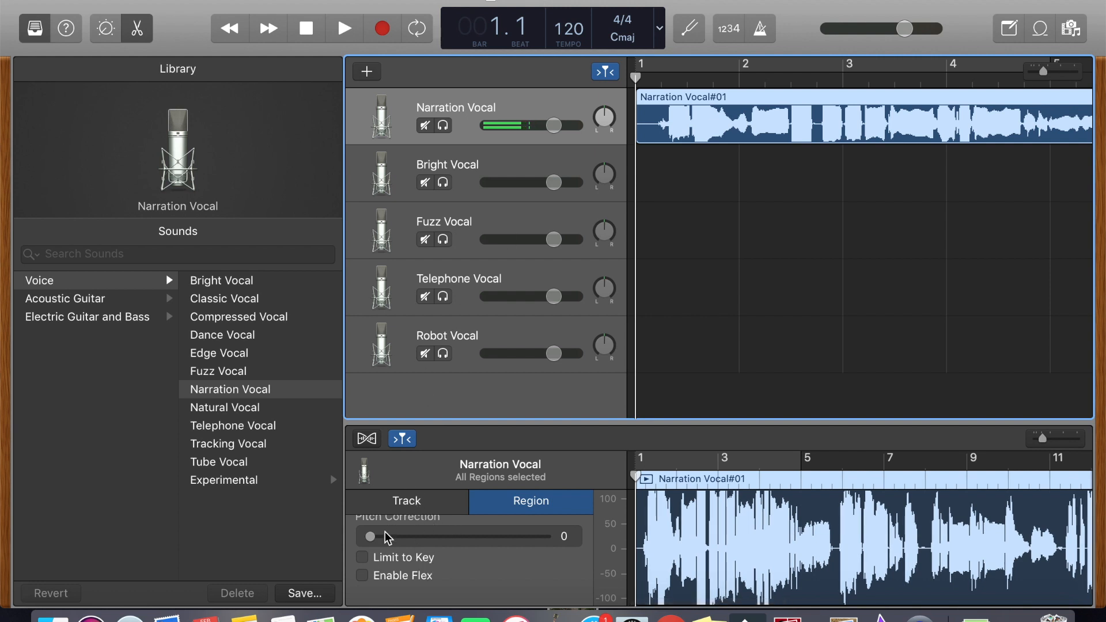
# - Set the Narration Vocal recording's pitch correction to 100 with Limit to Key and Enable Flex on, and play the opening bars
pyautogui.moveTo(372, 538); pyautogui.dragTo(570, 540)
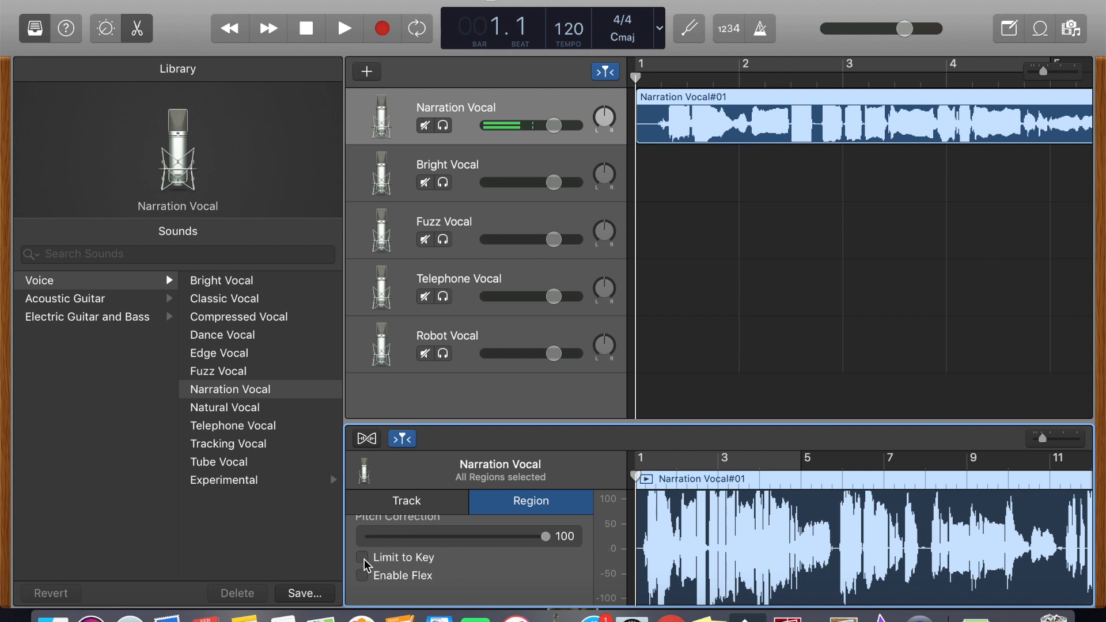
pyautogui.click(362, 575)
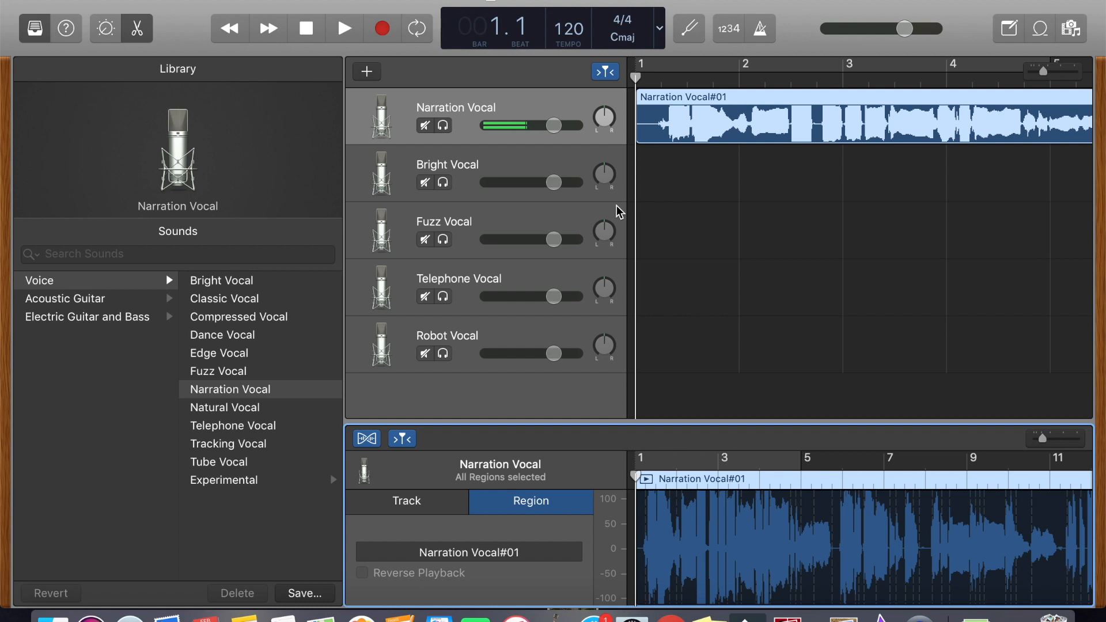
pyautogui.press('space')
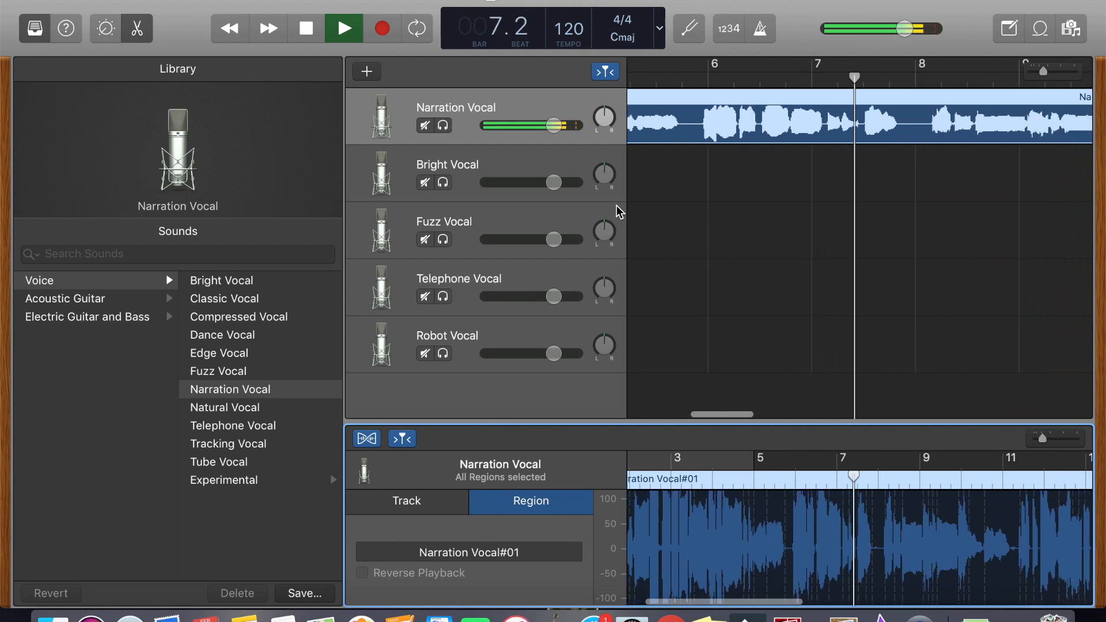
pyautogui.press('space')
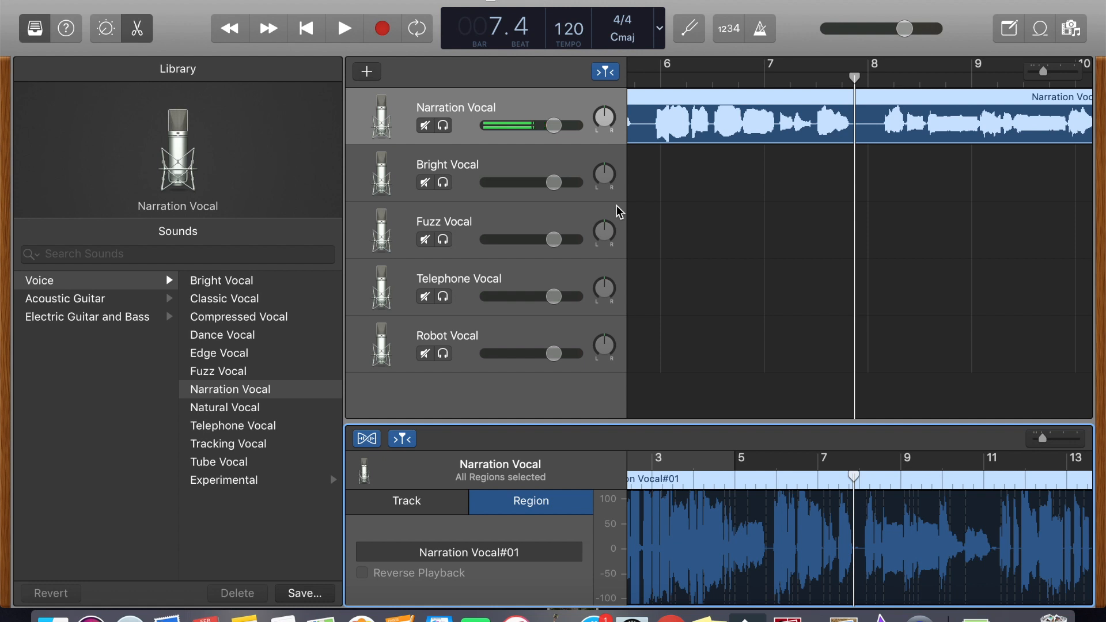
# - Show the Narration Vocal track's pitch correction settings and play the rest of the corrected vocal
pyautogui.click(376, 504)
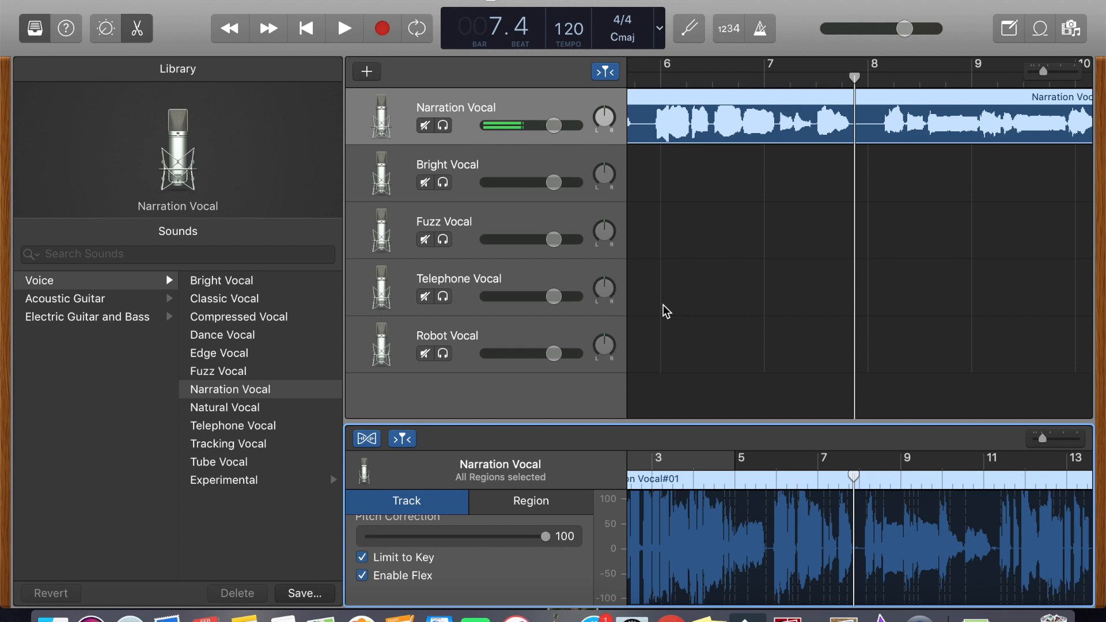
pyautogui.press('space')
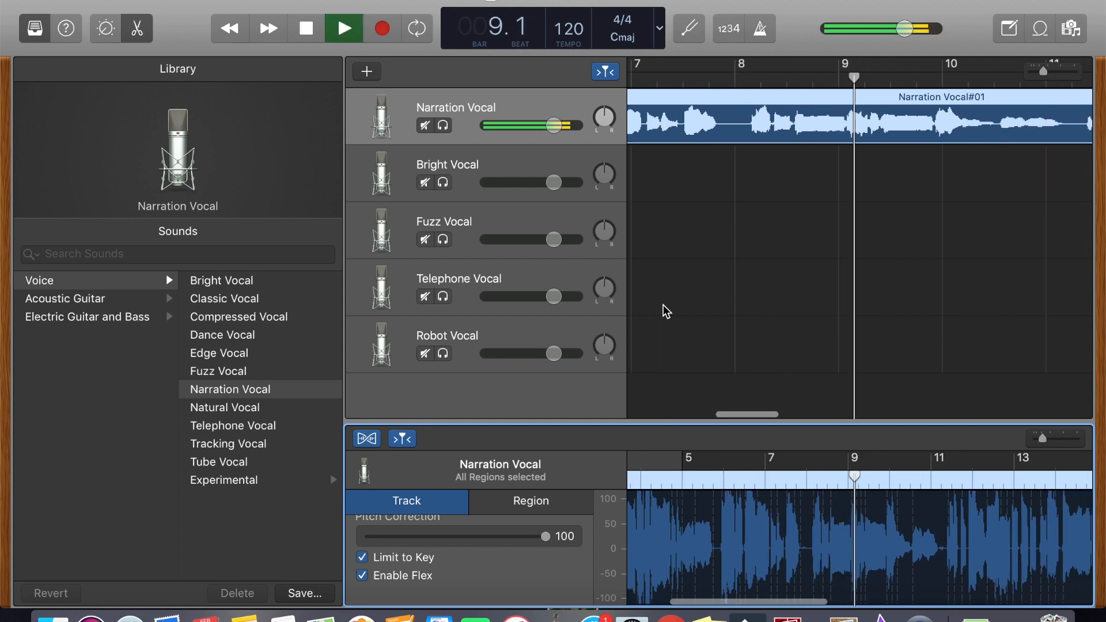
pyautogui.press('space')
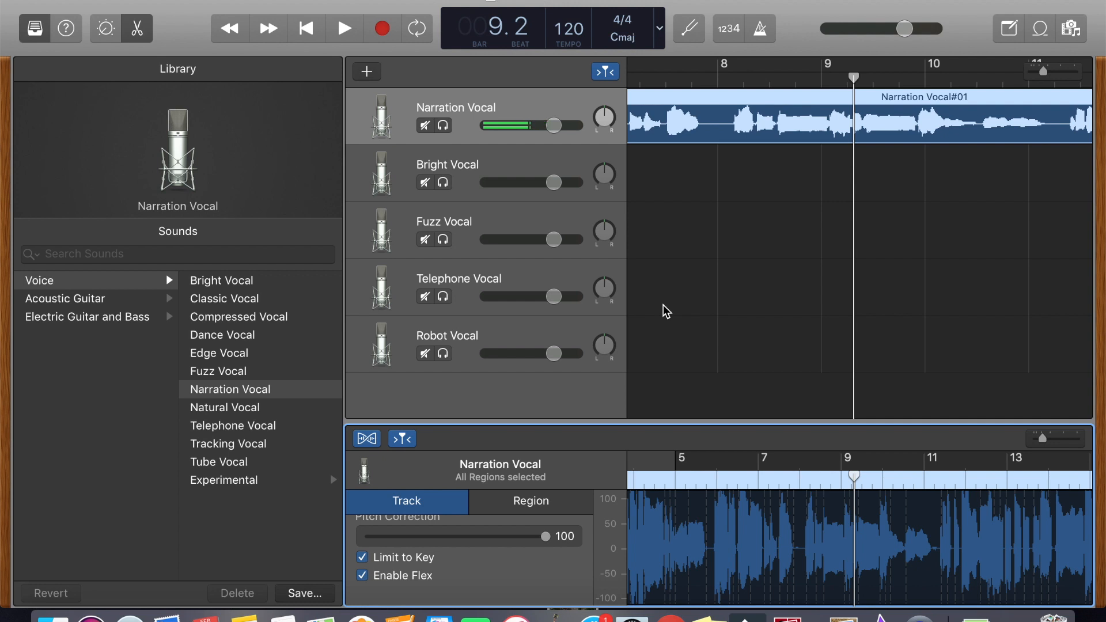
pyautogui.press('space')
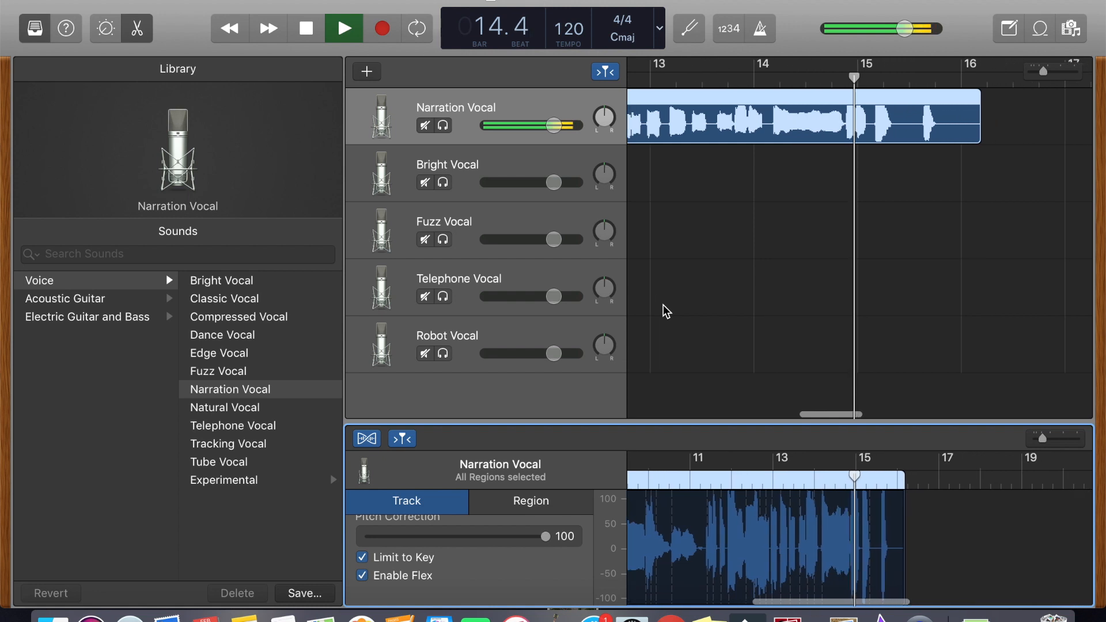
pyautogui.press('space')
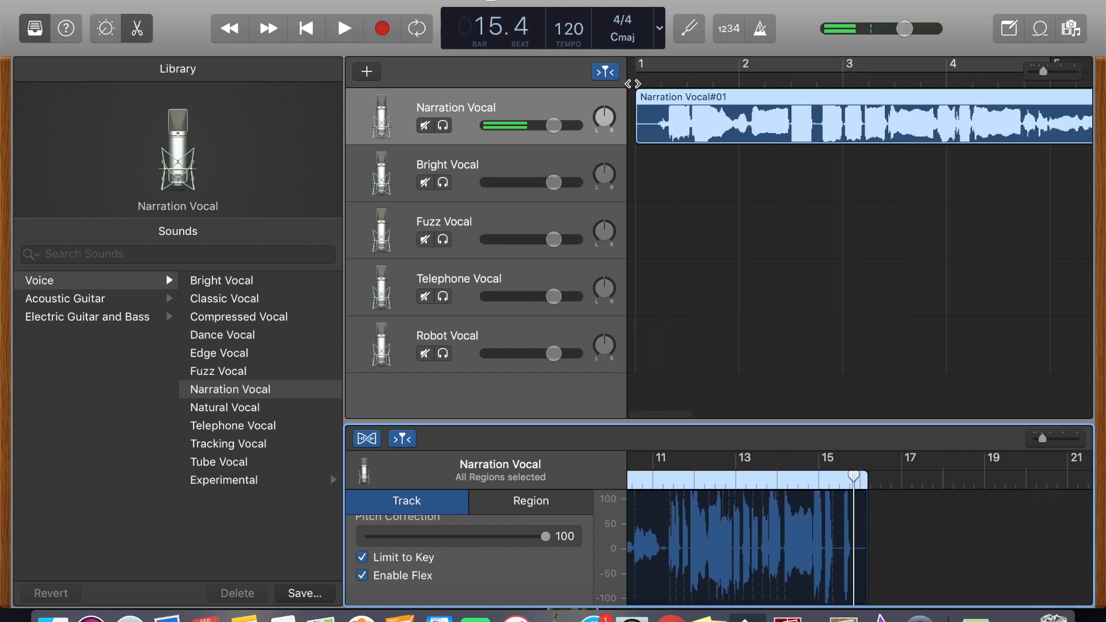
# - Set the project key to A minor and play the corrected vocal from the start
pyautogui.click(622, 37)
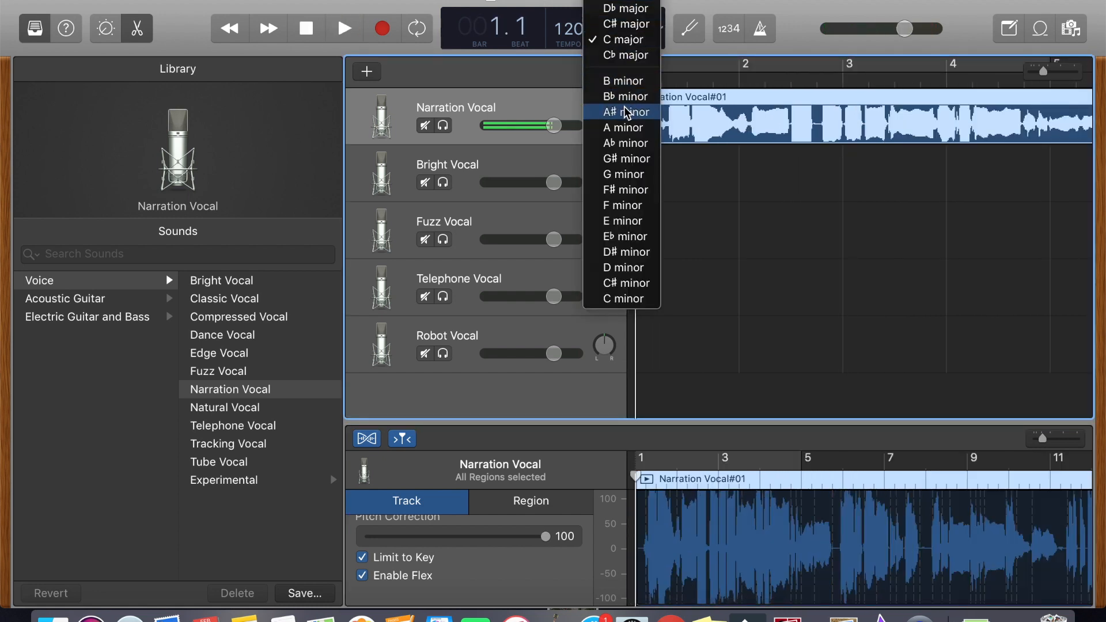
pyautogui.click(625, 128)
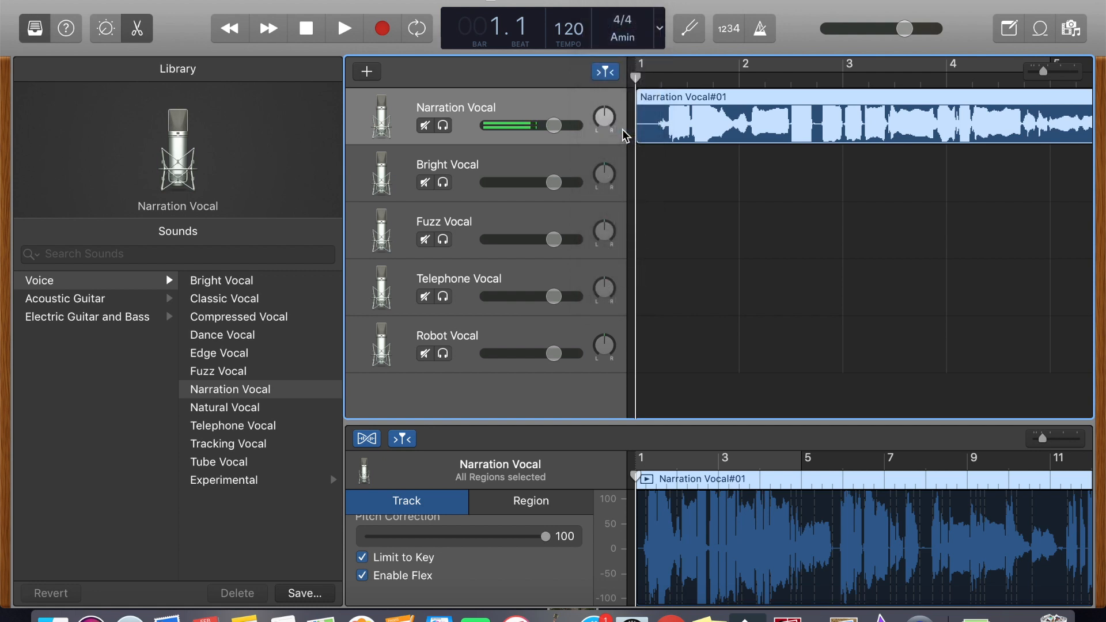
pyautogui.press('space')
pyautogui.press('XF86AudioRaiseVolume')
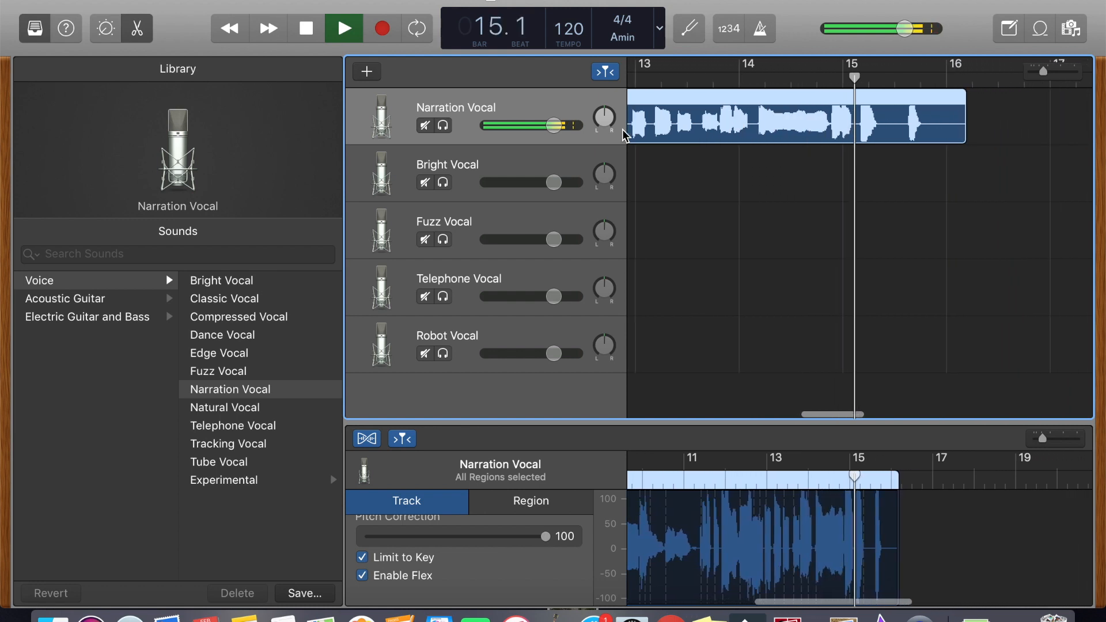
pyautogui.press('space')
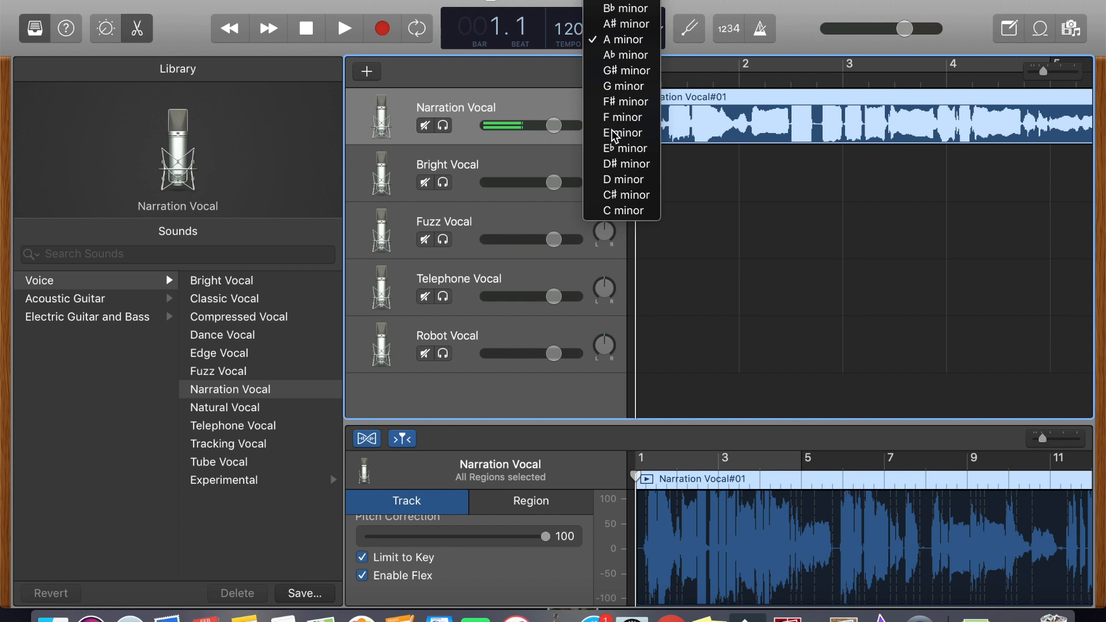
# - Switch the project key to E minor and on to D major, play the corrected vocal, and return to the start
pyautogui.click(612, 130)
pyautogui.click(628, 39)
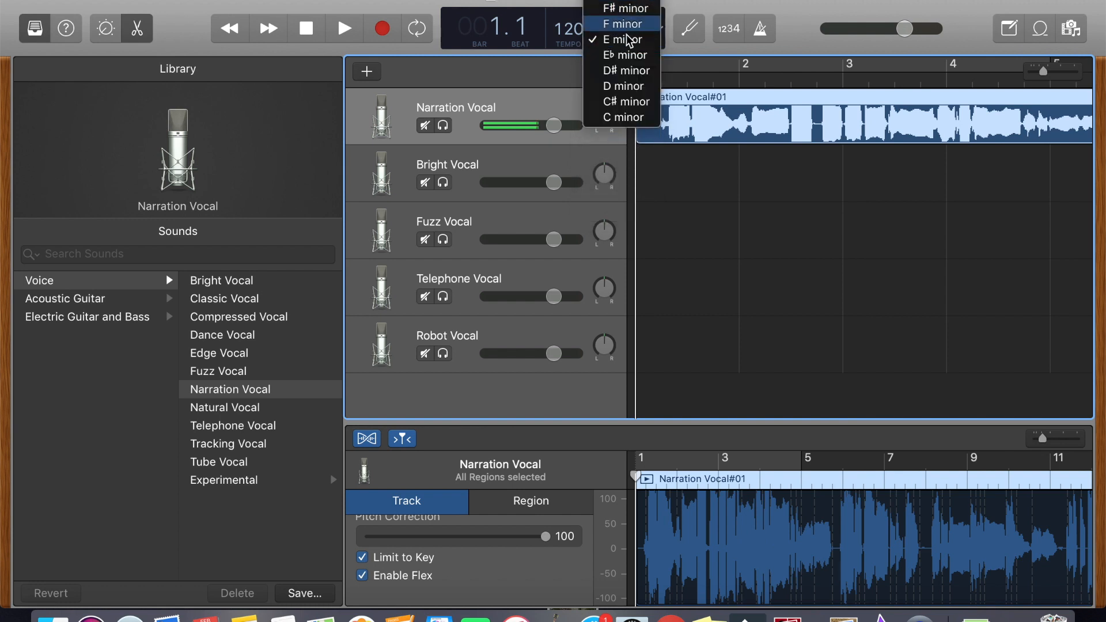
pyautogui.scroll(5, 628, 34)
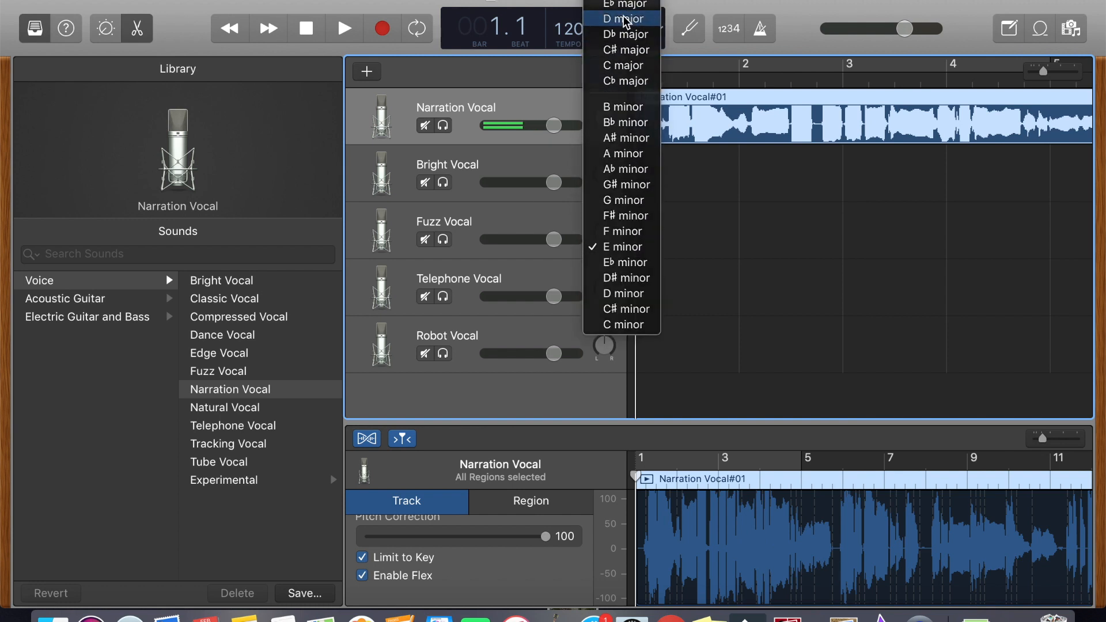
pyautogui.click(626, 19)
pyautogui.press('space')
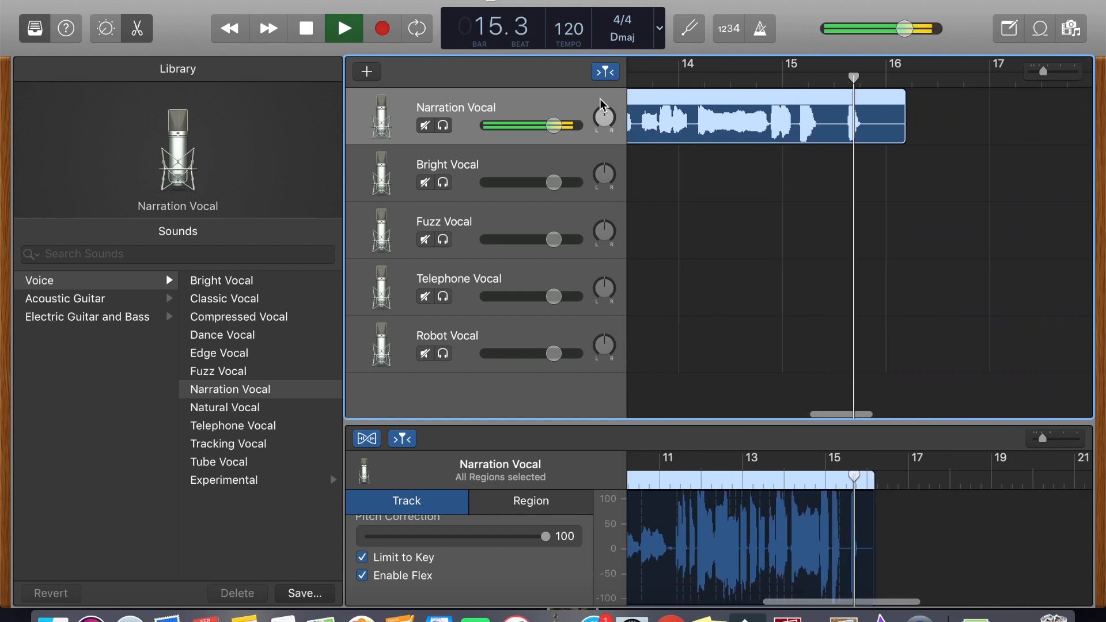
pyautogui.press('space')
pyautogui.press('Return')
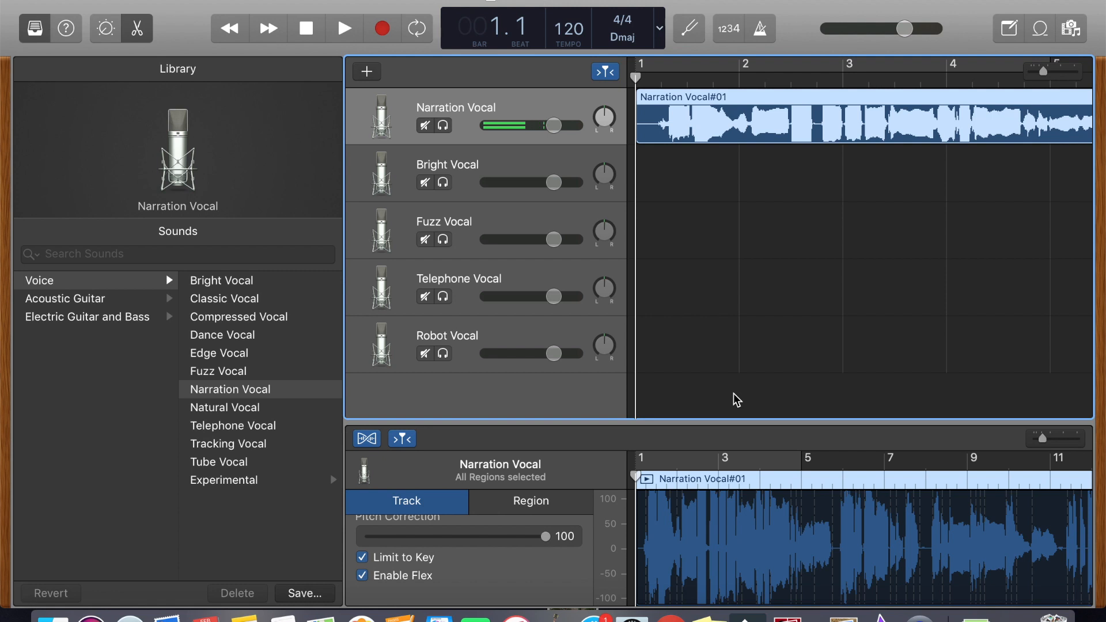
# - Bring up the pitch correction settings of the Narration Vocal track in the editor
pyautogui.click(413, 501)
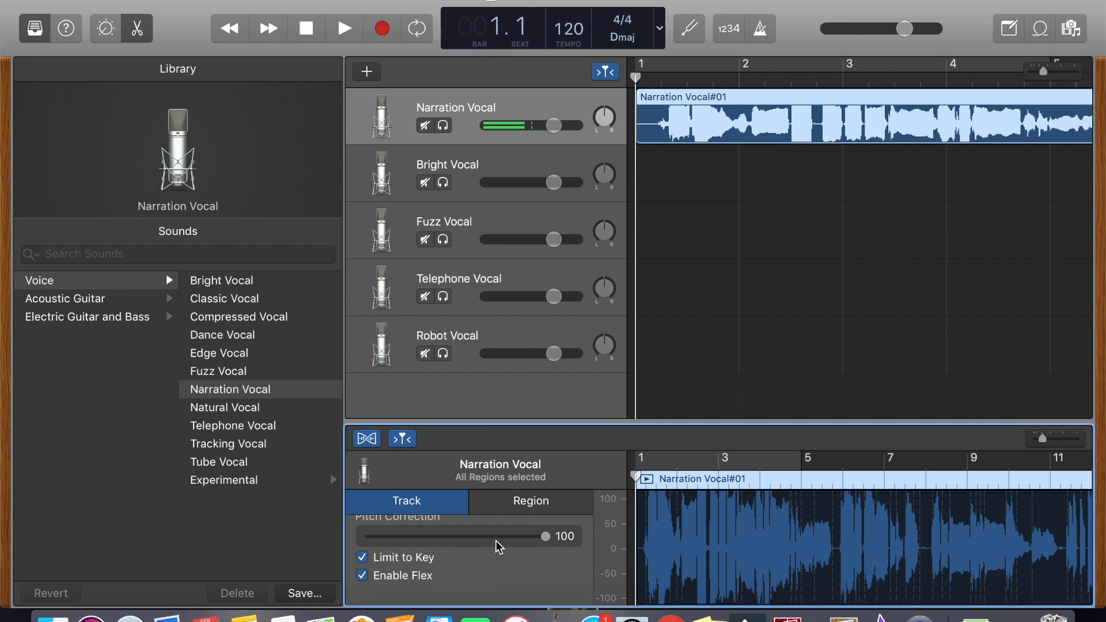